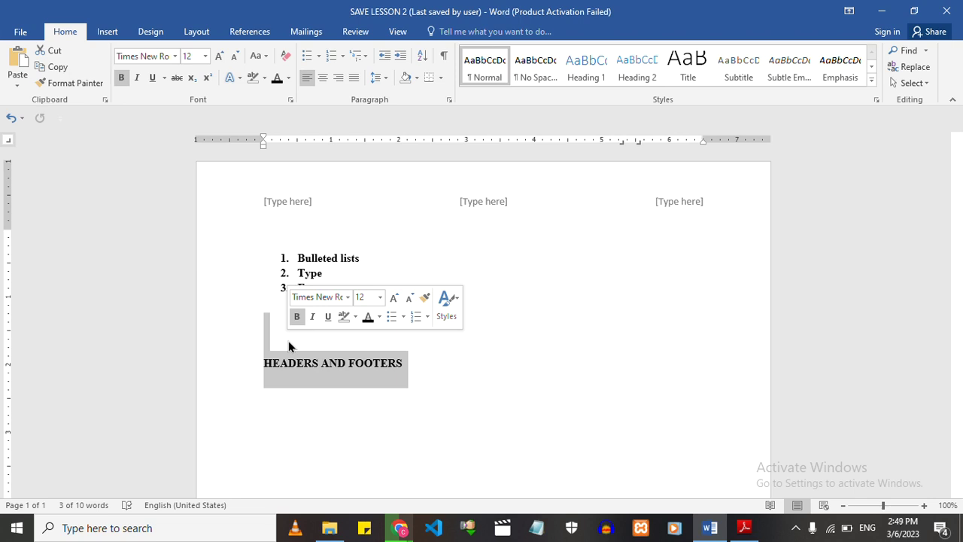
Delete the three "[Type here]" placeholders from the page header and return to the document body.
double_click(292, 185)
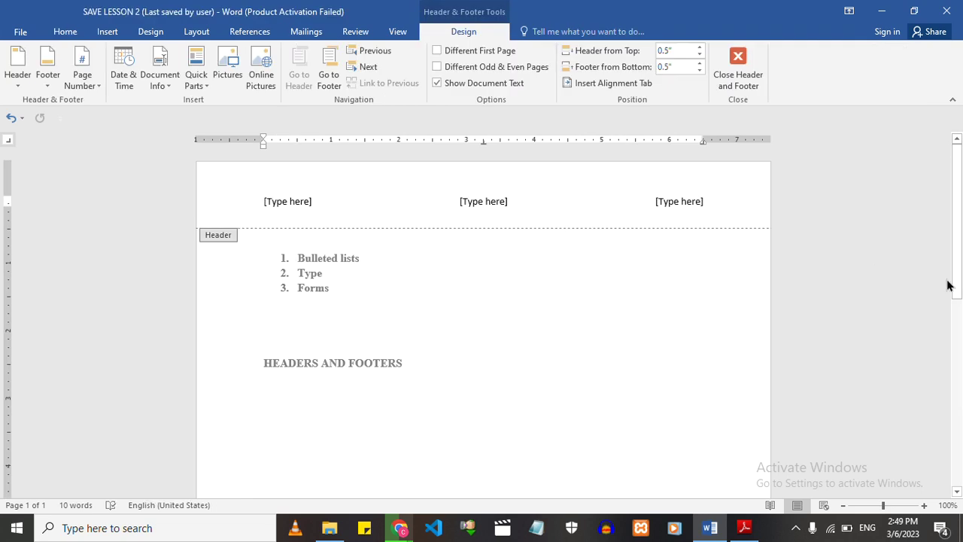
drag(955, 285, 940, 452)
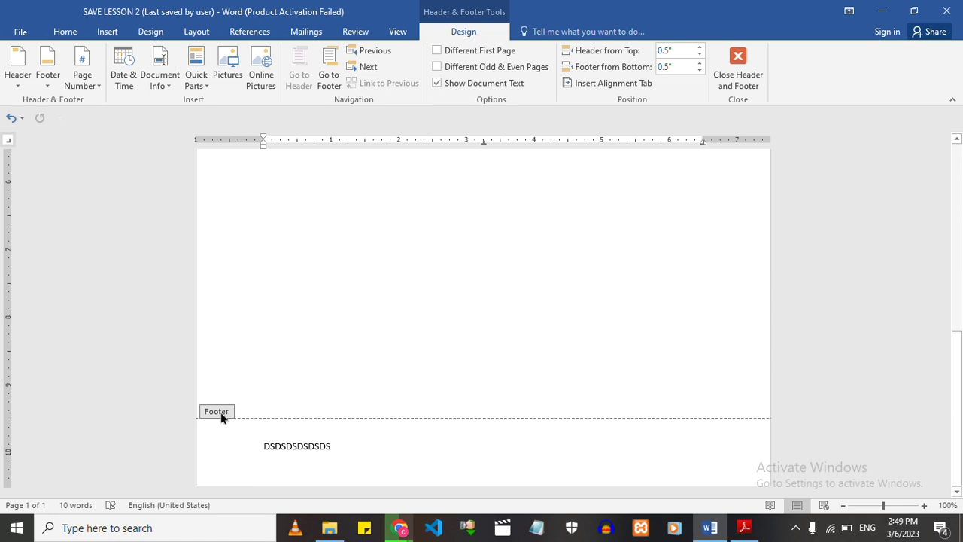
drag(956, 403, 961, 209)
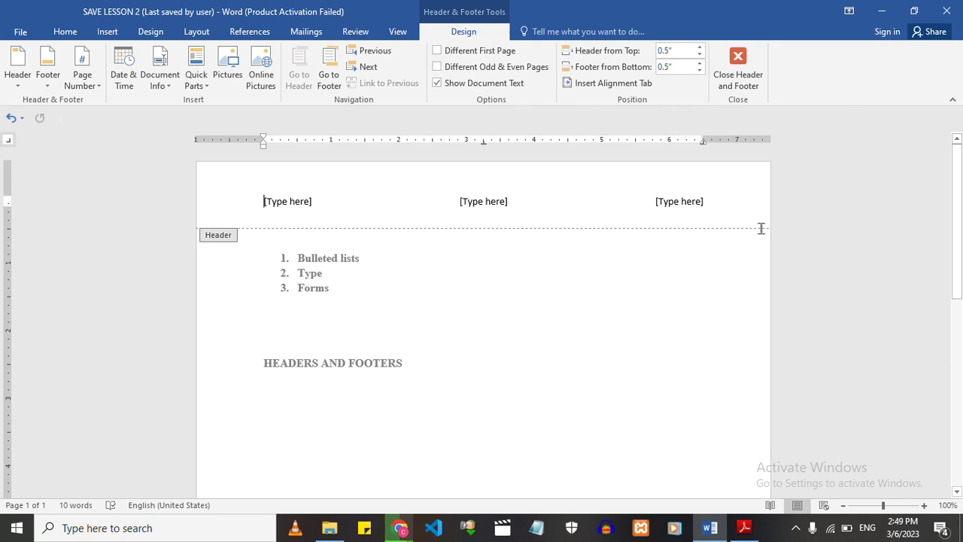
click(667, 205)
key(BackSpace)
key(BackSpace)
key(BackSpace)
key(BackSpace)
key(BackSpace)
key(BackSpace)
key(BackSpace)
key(BackSpace)
key(BackSpace)
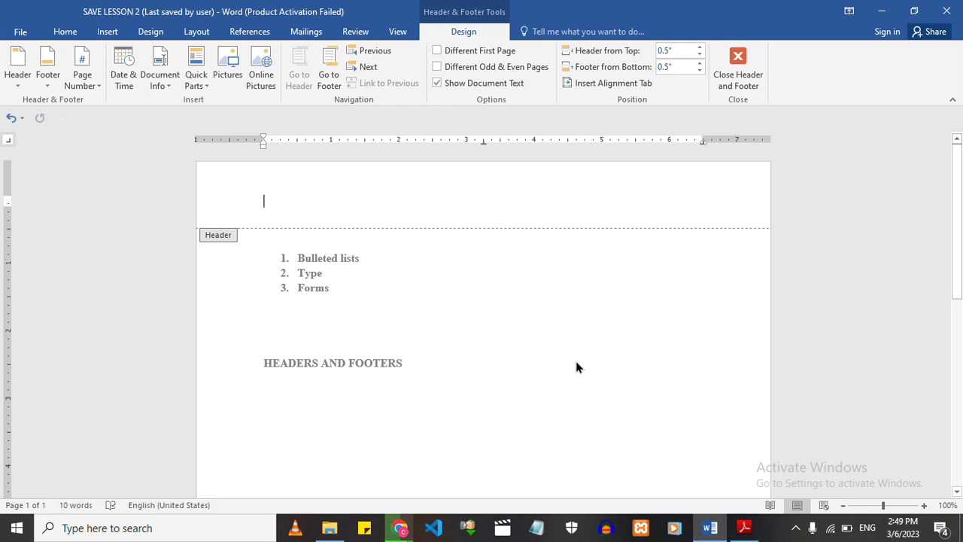
double_click(576, 365)
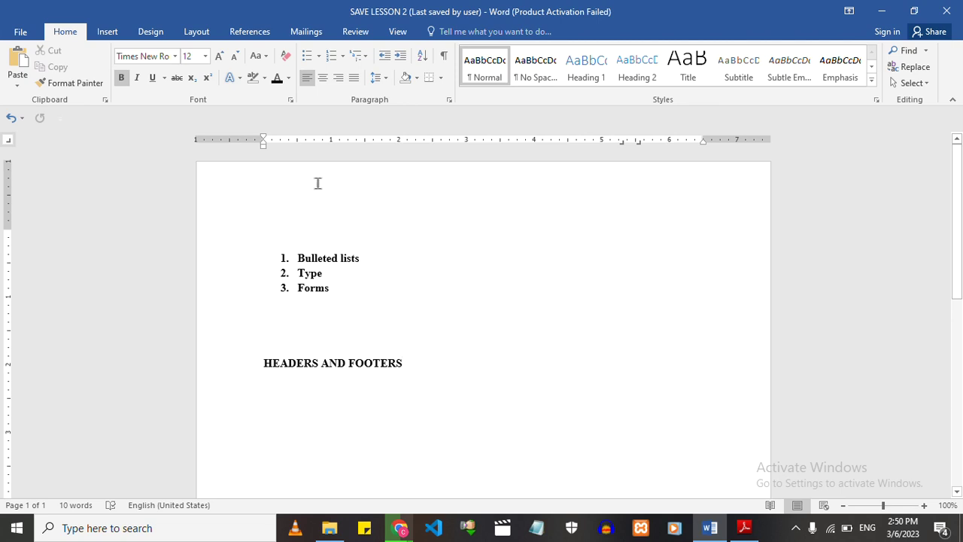
Enter "1" in the empty page header and return to the document body.
click(285, 179)
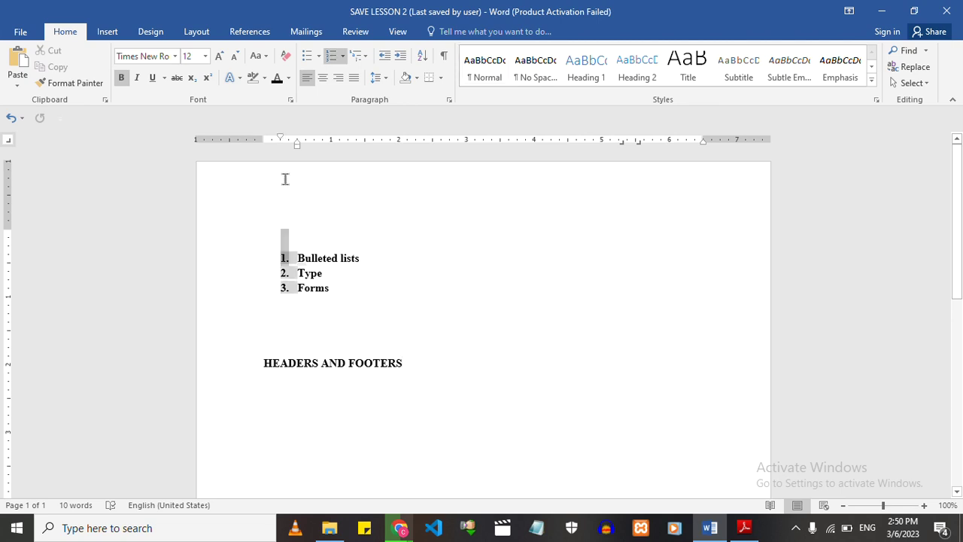
double_click(266, 198)
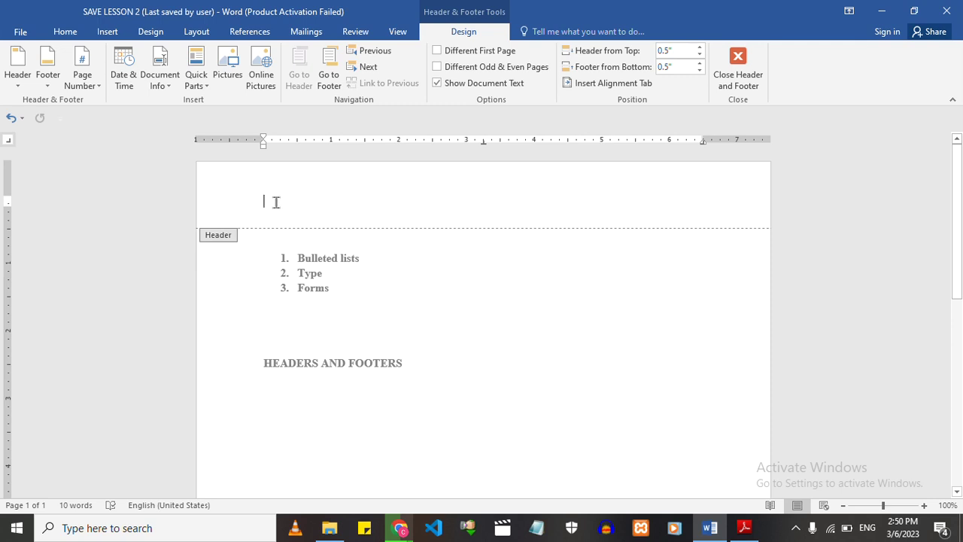
text(1)
double_click(538, 436)
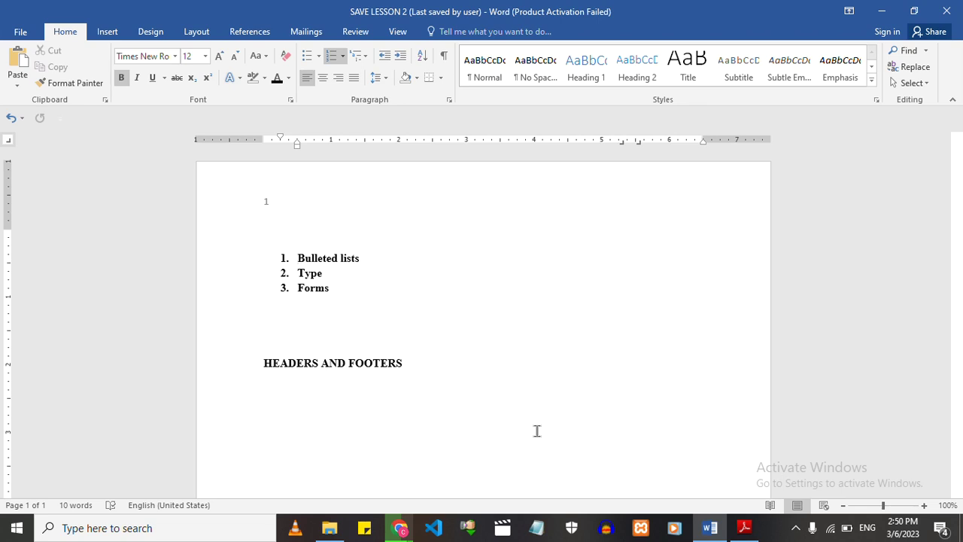
drag(958, 296, 918, 483)
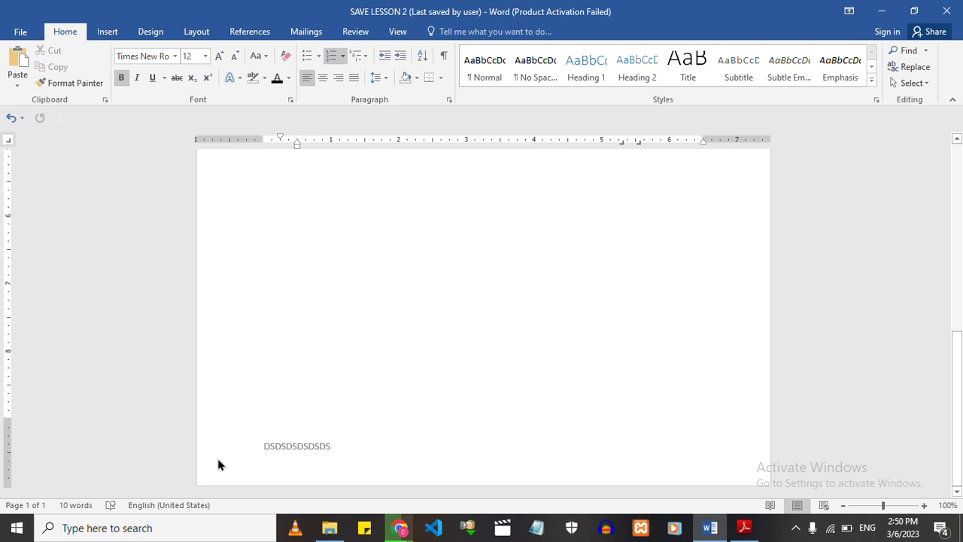
click(258, 414)
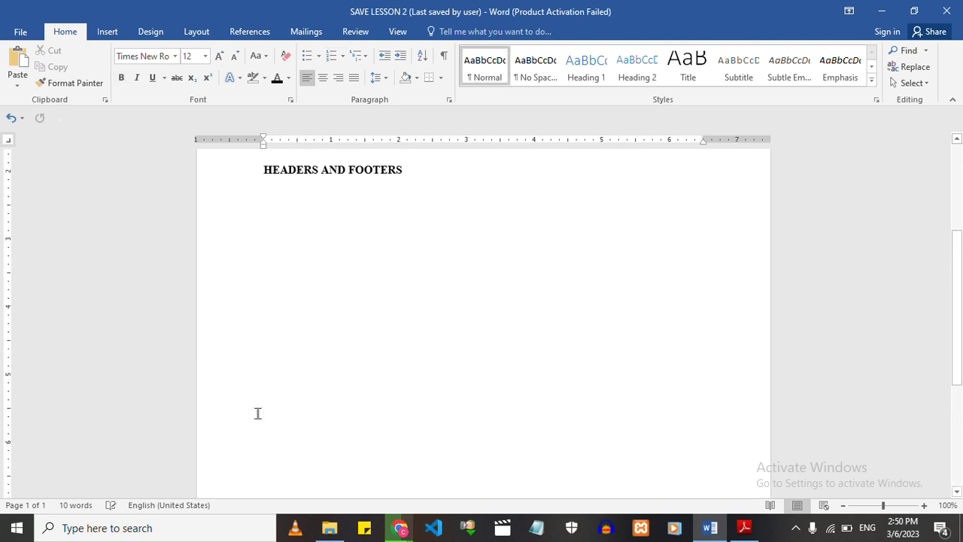
drag(957, 352, 949, 430)
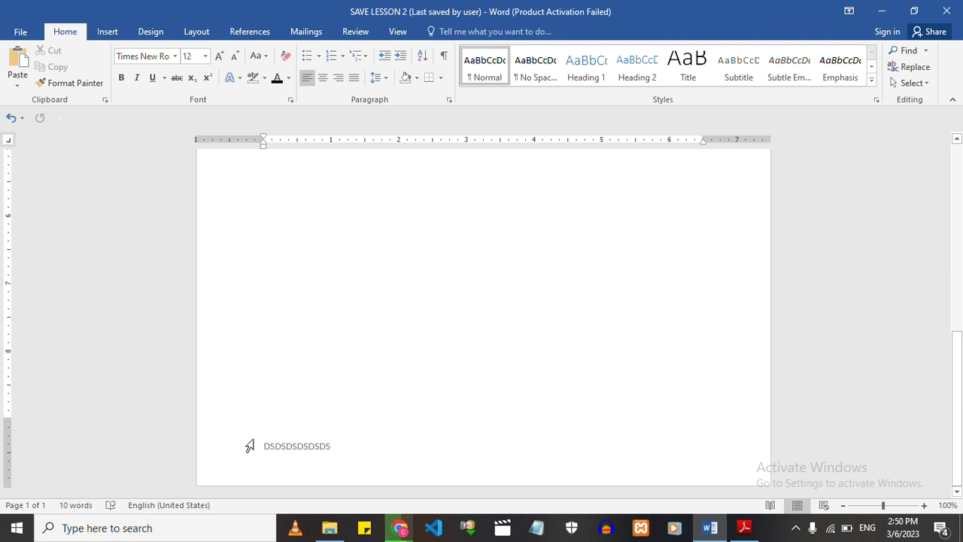
scroll(264, 441, up, 5)
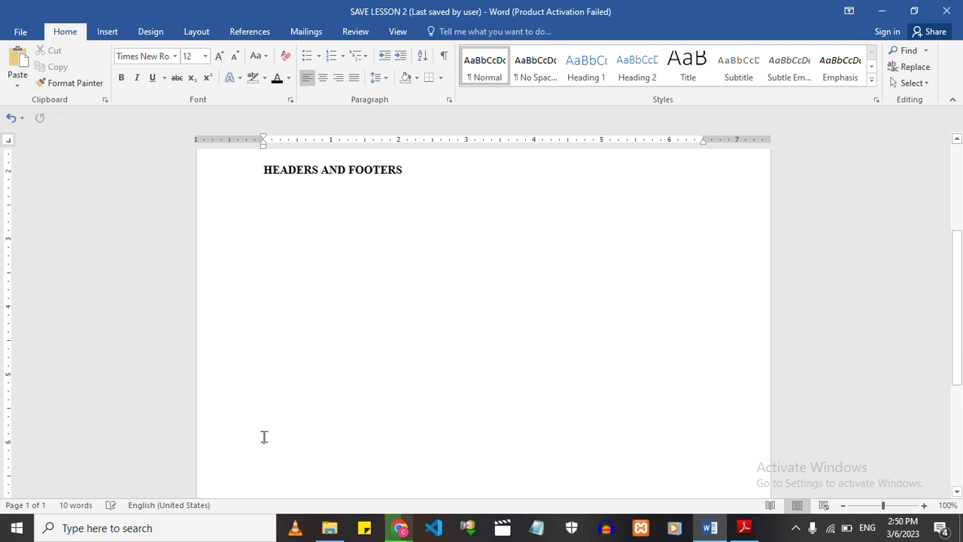
drag(950, 329, 949, 467)
key(ctrl+z)
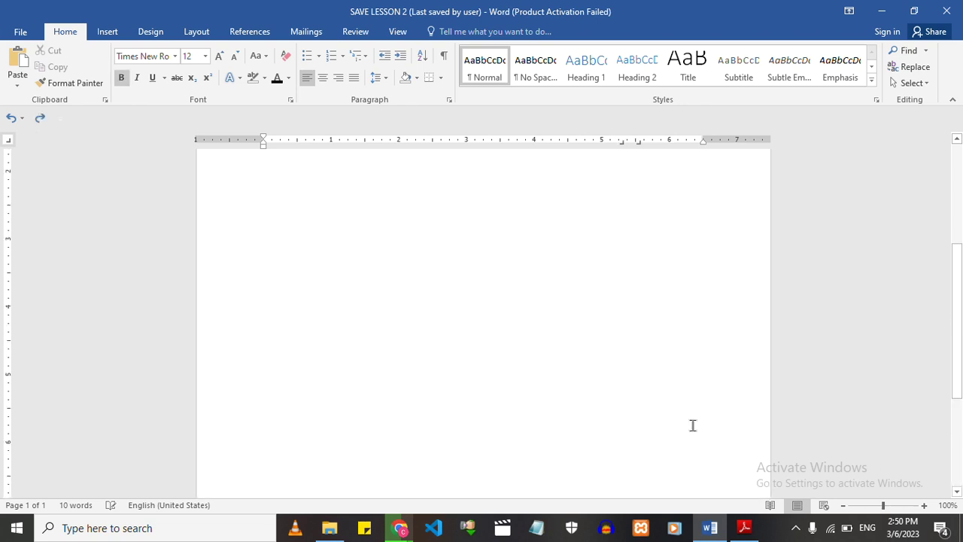
double_click(692, 425)
drag(956, 291, 934, 216)
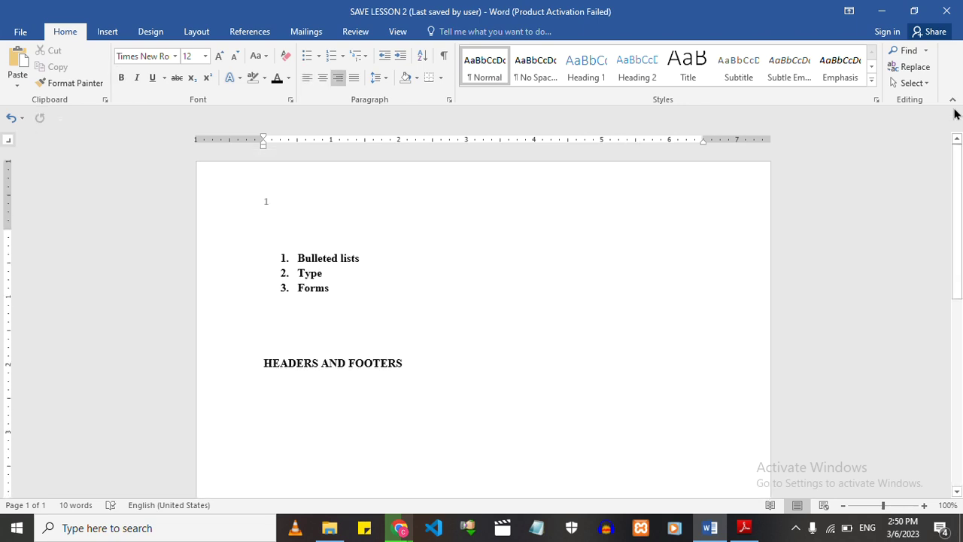
Replace the existing footer text with "2222" and return to the document body.
double_click(262, 201)
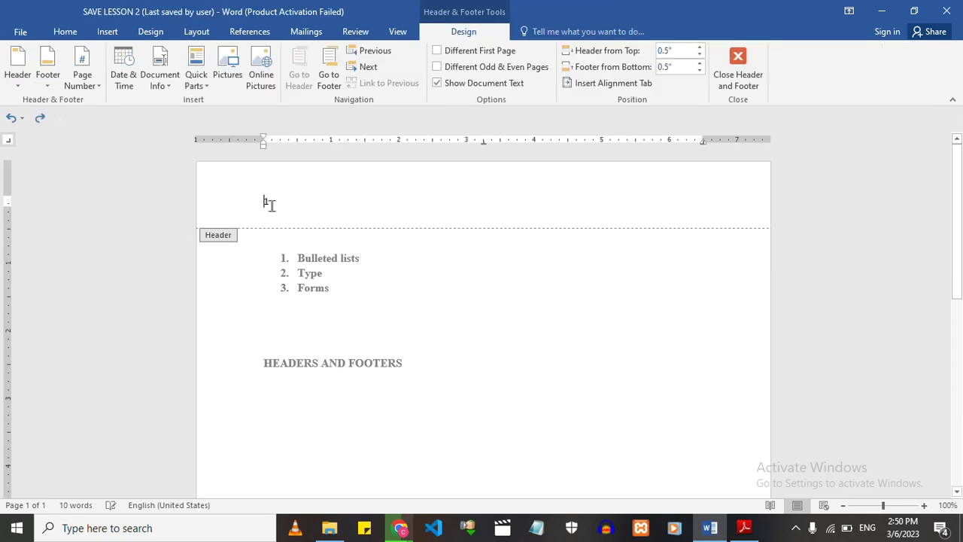
drag(958, 225, 957, 424)
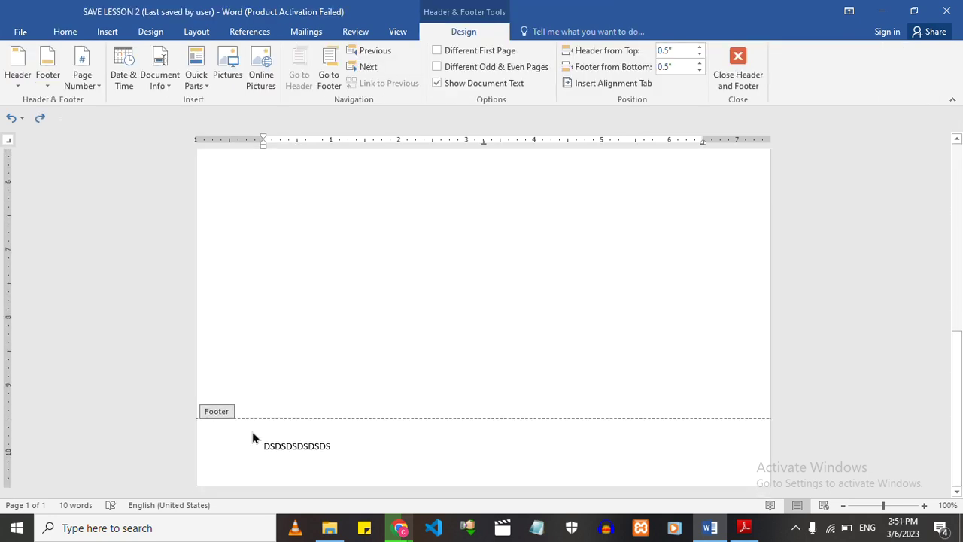
drag(332, 447, 249, 446)
key(BackSpace)
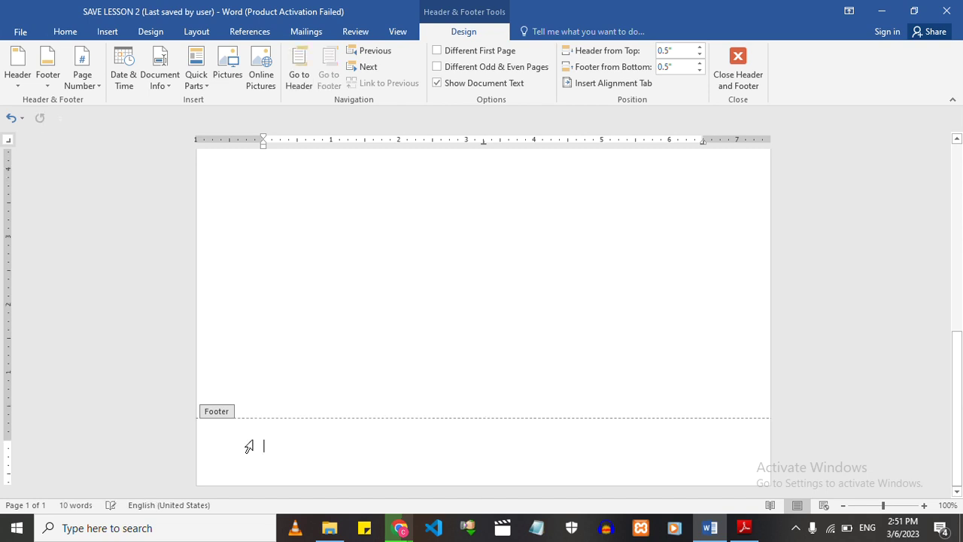
text(2222)
key(Return)
double_click(315, 344)
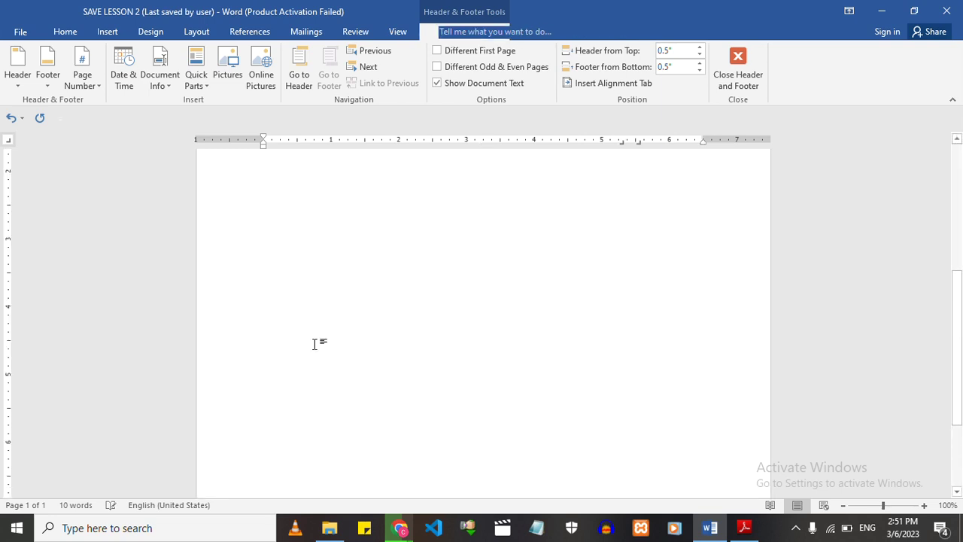
Insert the built-in Austin header with its page border and document title field.
scroll(961, 362, down, 3)
drag(961, 357, 962, 331)
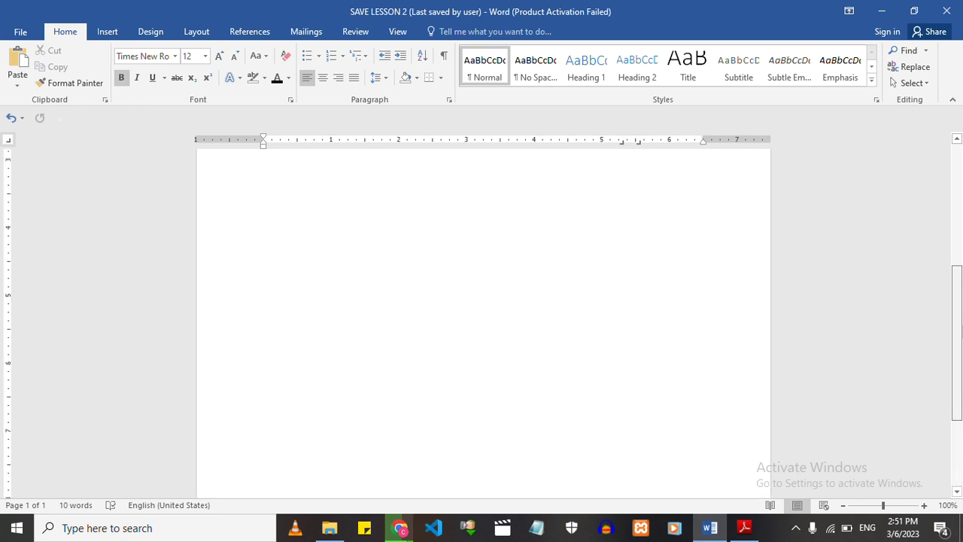
drag(962, 332, 961, 175)
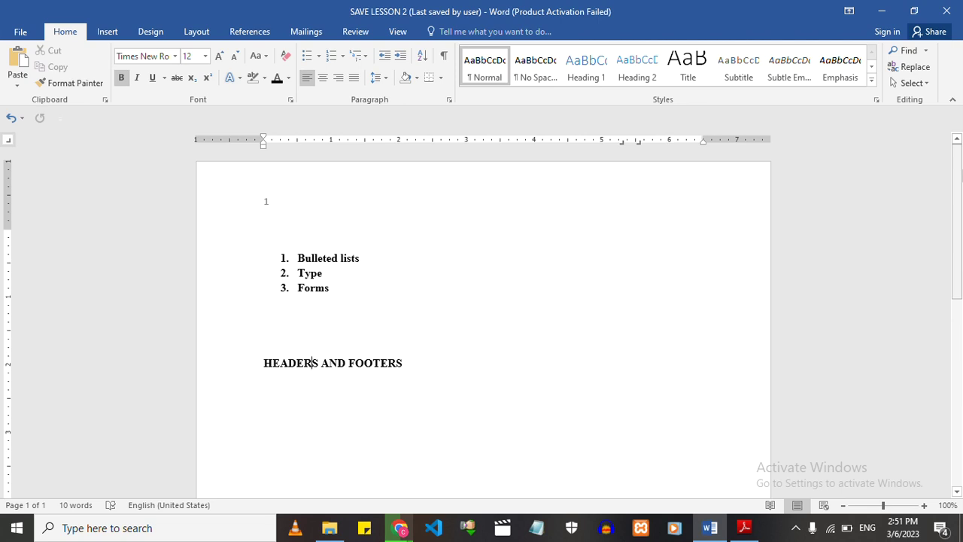
click(108, 37)
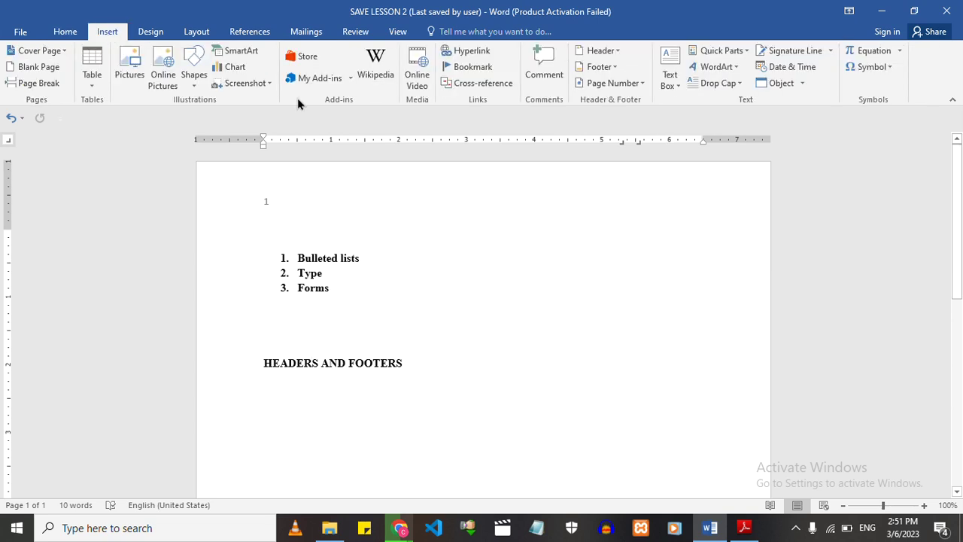
click(617, 56)
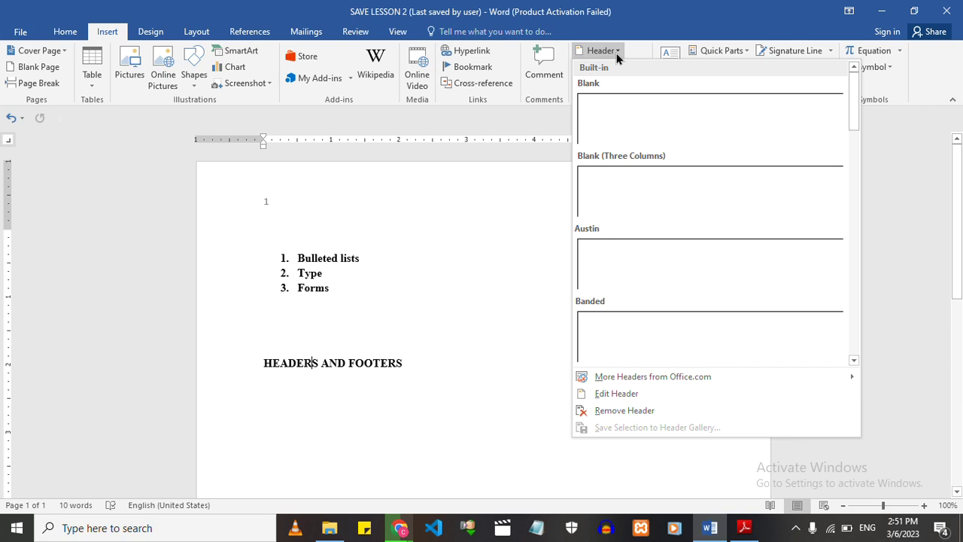
key(Escape)
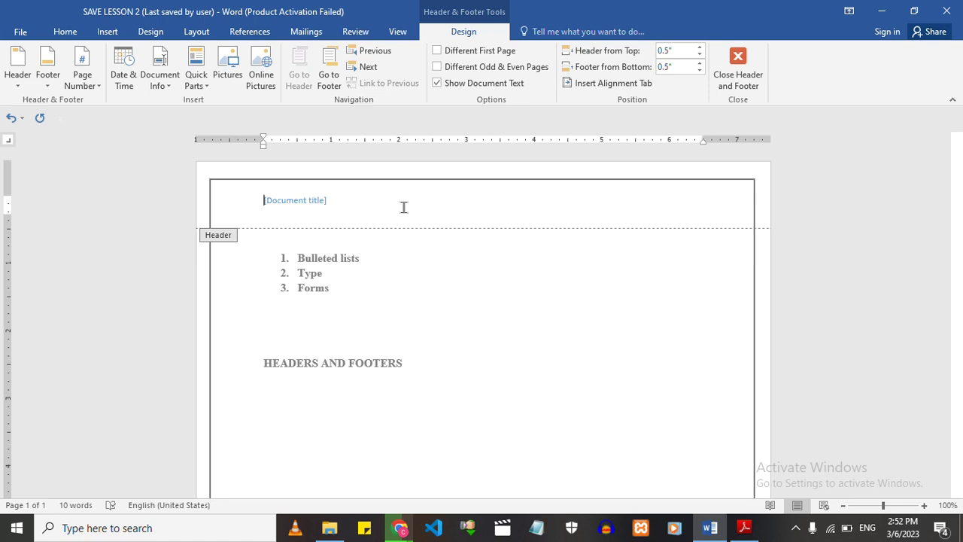
Fill in the header's document title with "HHHFGFGDGDGDGDGDGAAA" and leave header editing.
click(325, 201)
text(H)
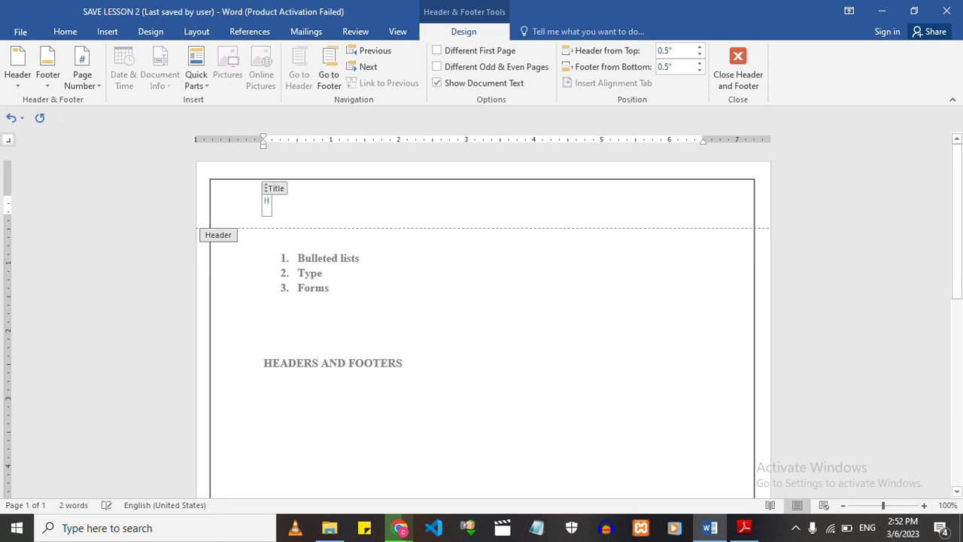
text(HHFGFGDGDGDGDGDG)
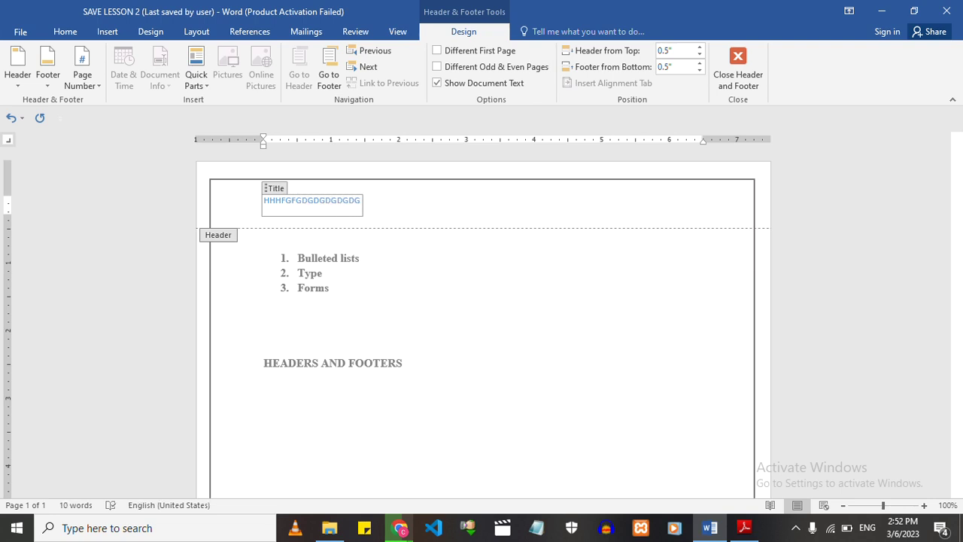
text(AAA)
key(Escape)
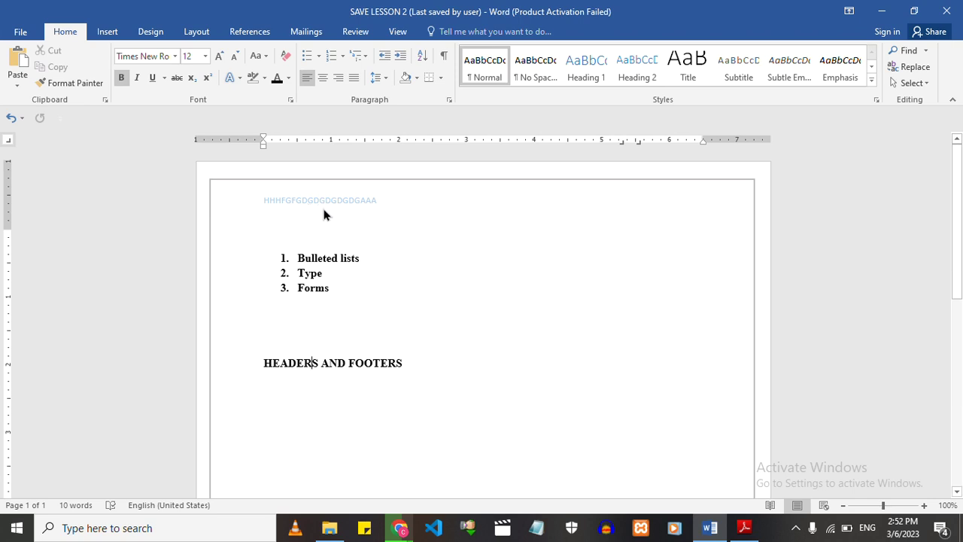
click(319, 201)
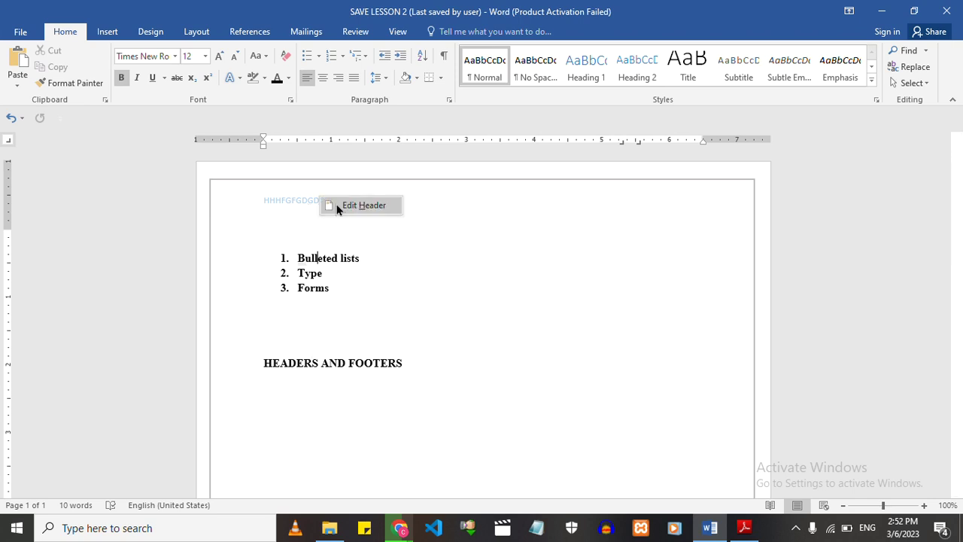
click(343, 207)
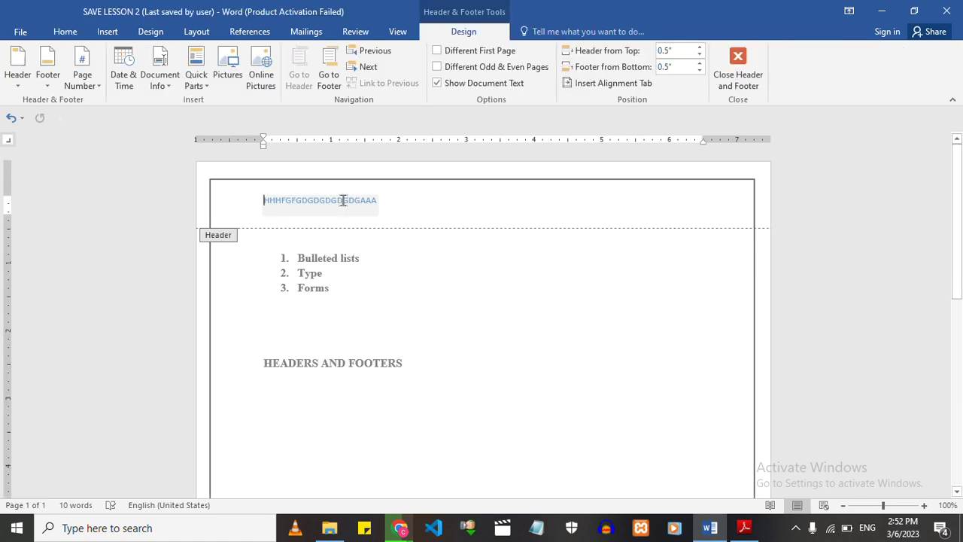
right_click(343, 200)
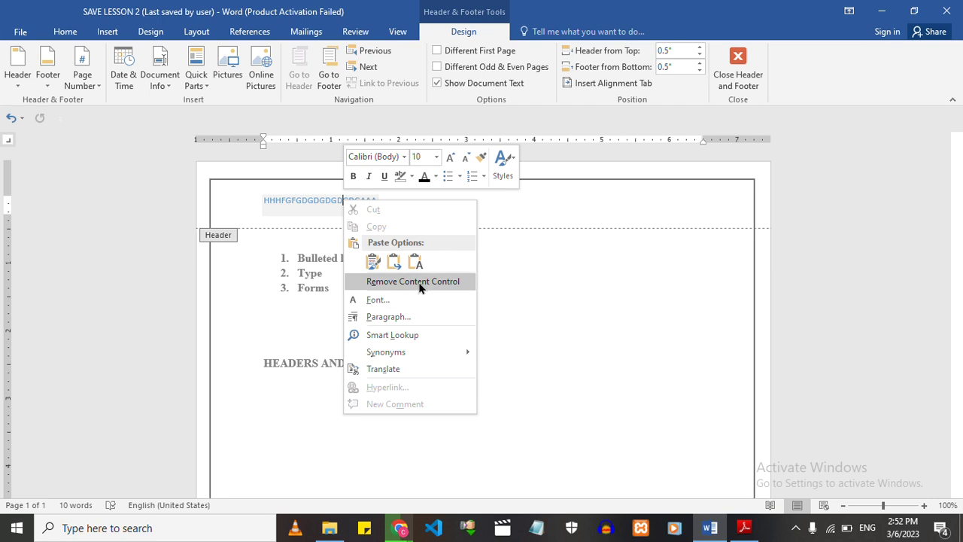
click(239, 327)
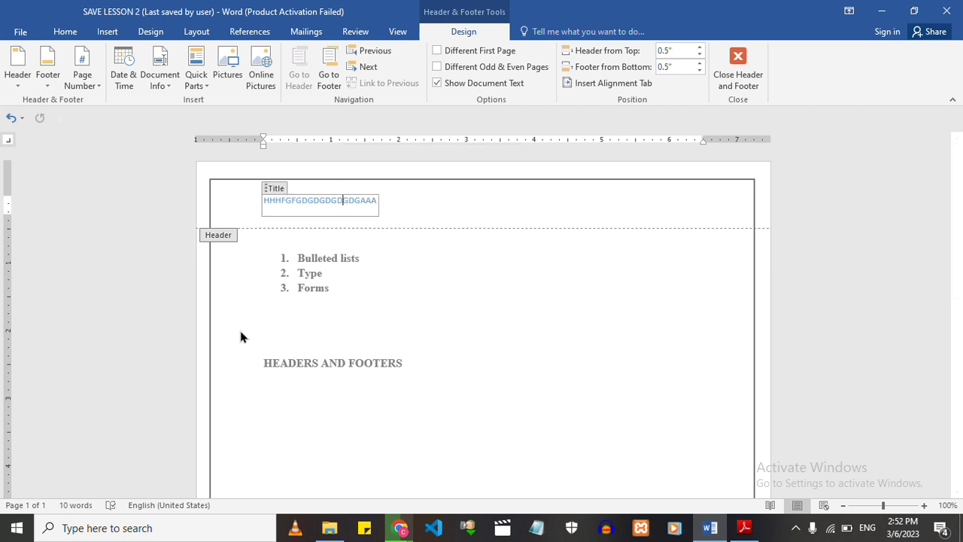
double_click(496, 362)
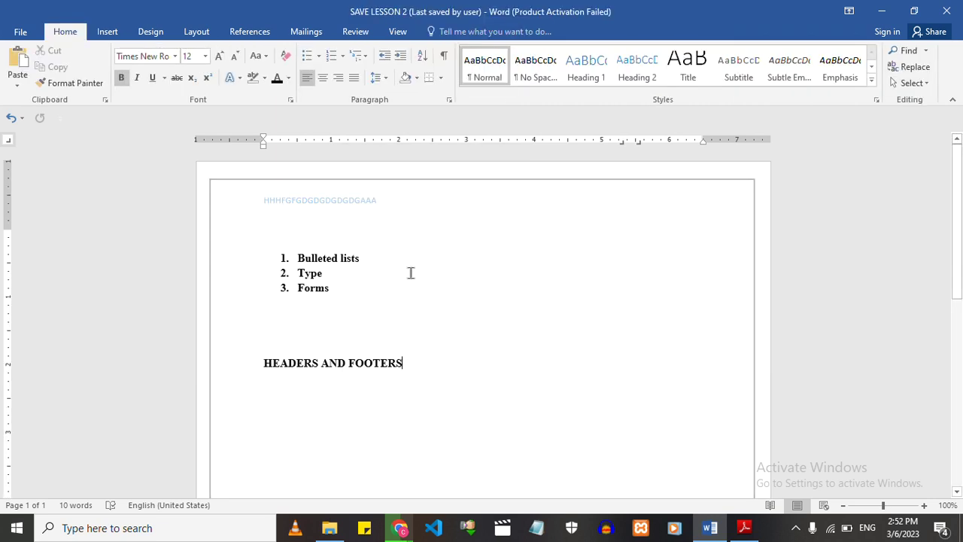
Reopen the header for editing and remove the content control from its title text.
right_click(309, 200)
click(331, 208)
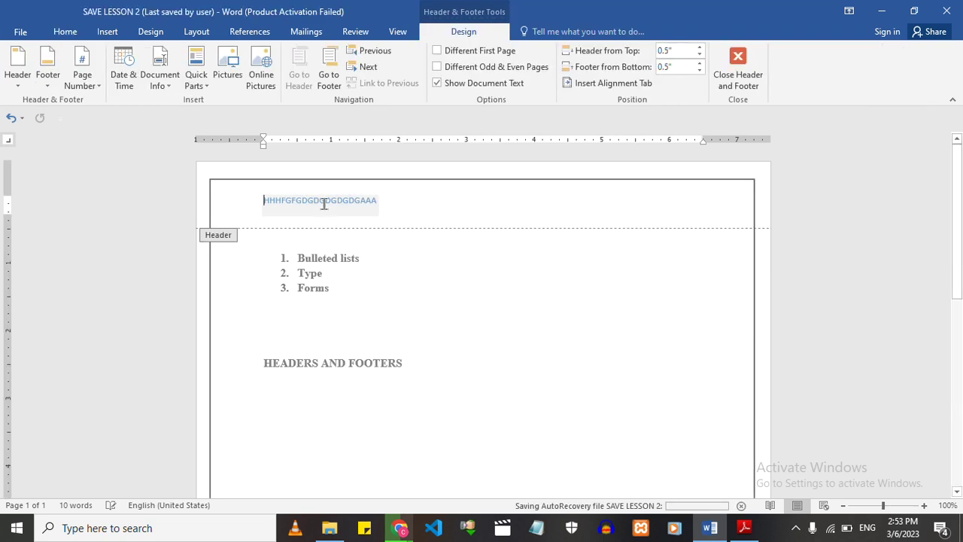
right_click(349, 203)
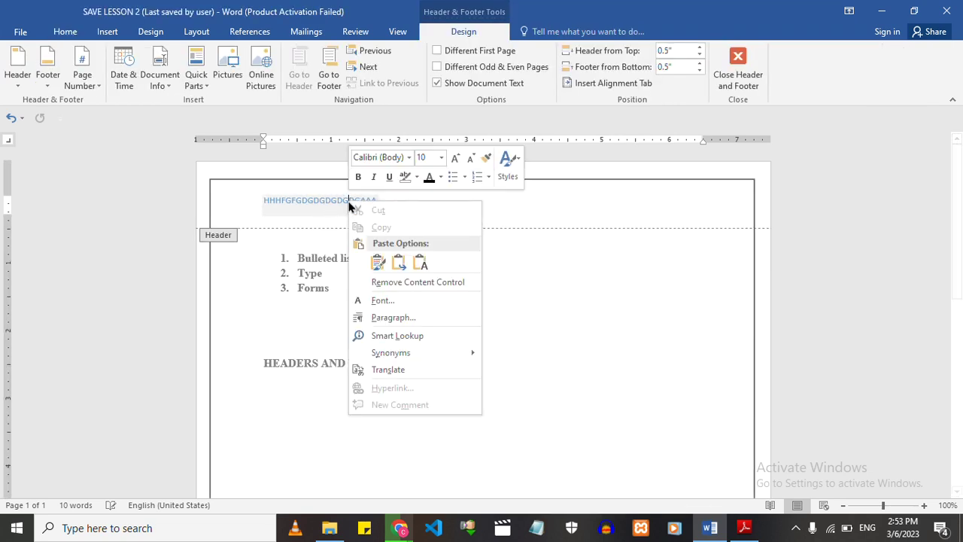
click(437, 282)
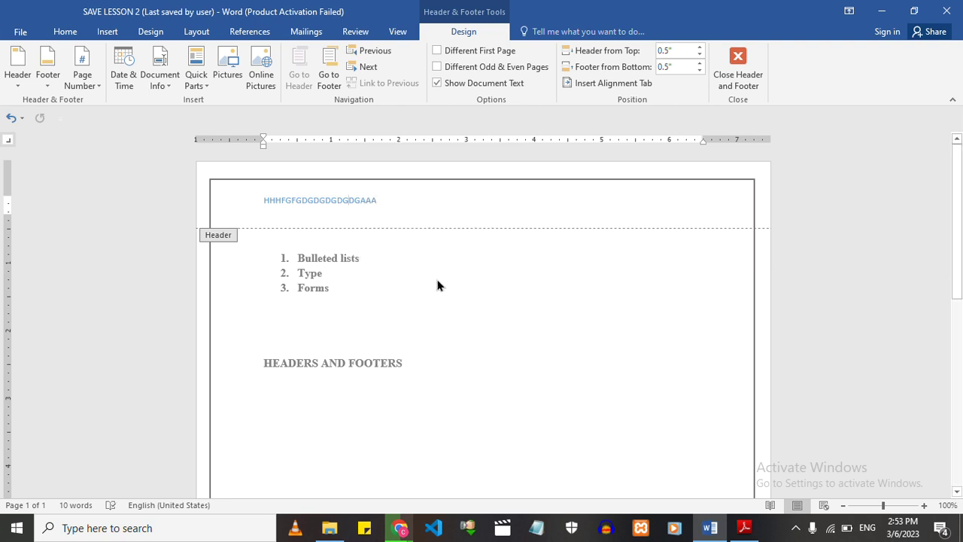
drag(378, 204, 254, 182)
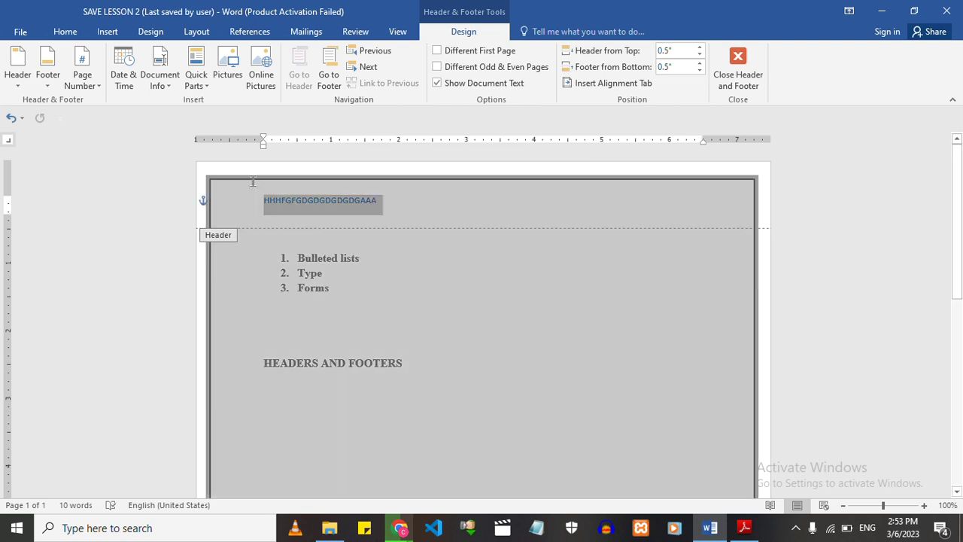
right_click(284, 208)
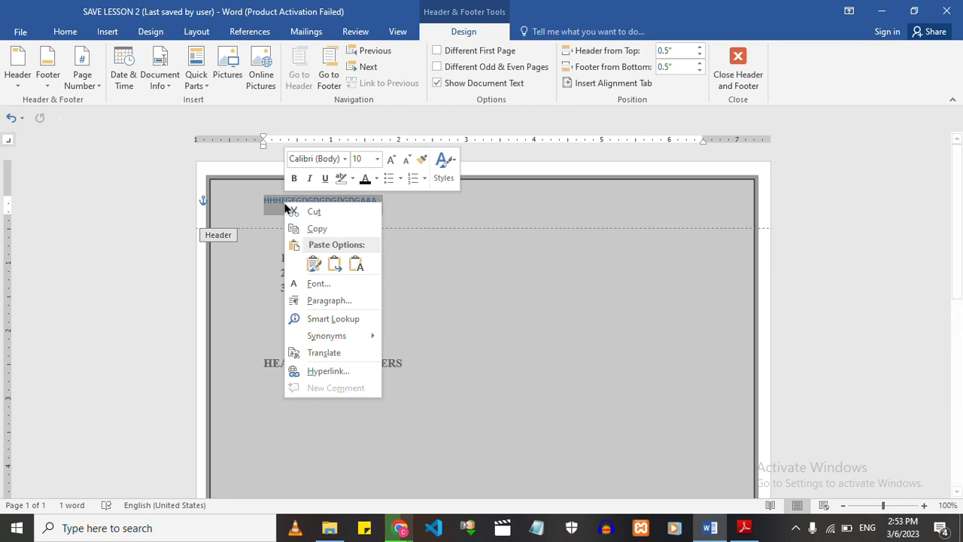
click(497, 308)
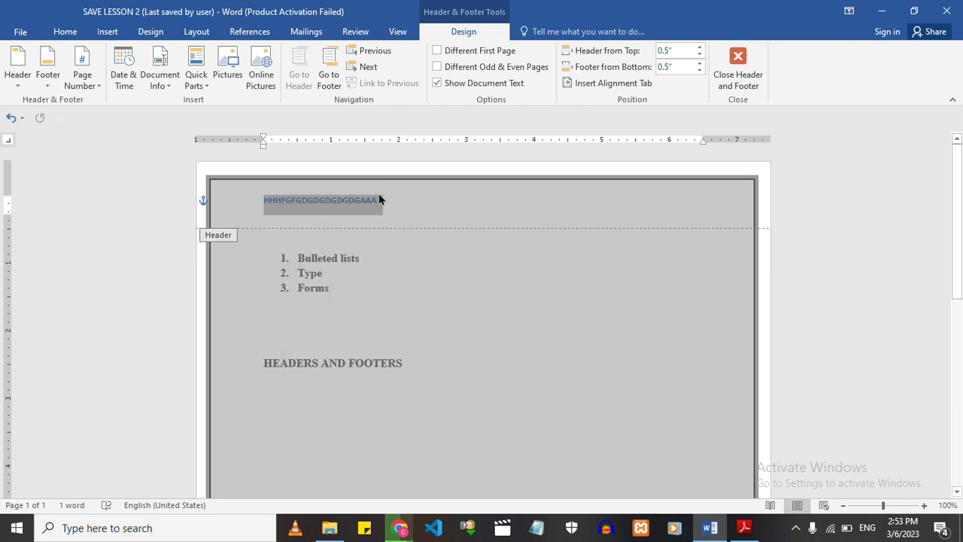
double_click(403, 244)
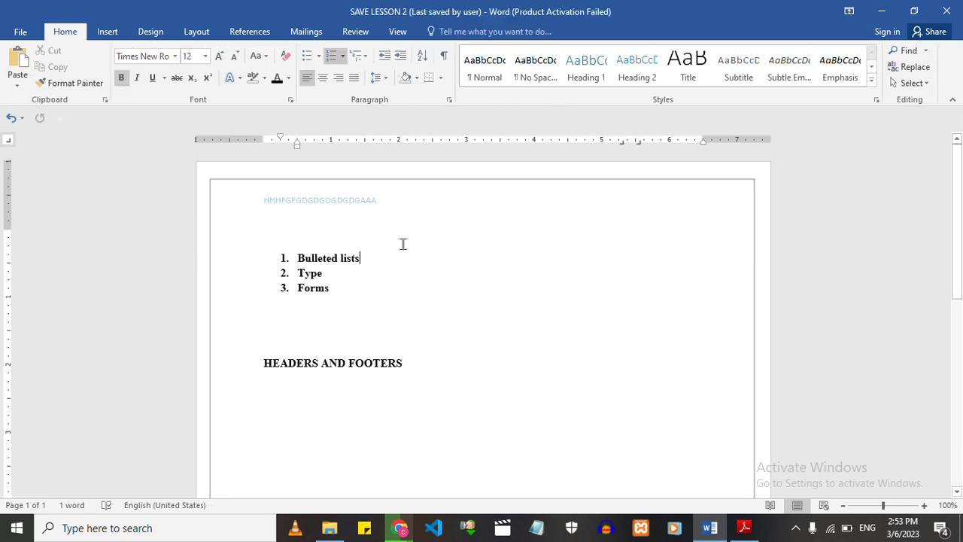
double_click(381, 207)
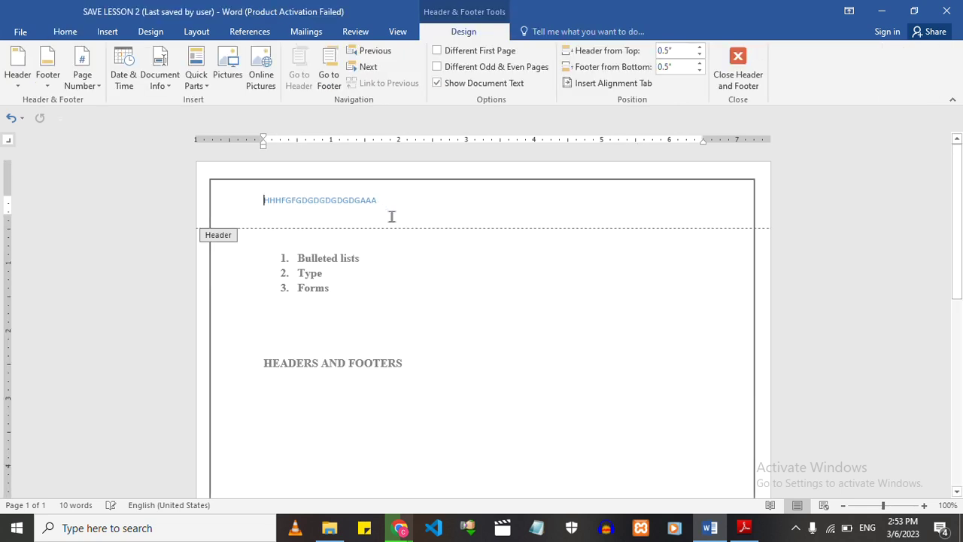
right_click(358, 198)
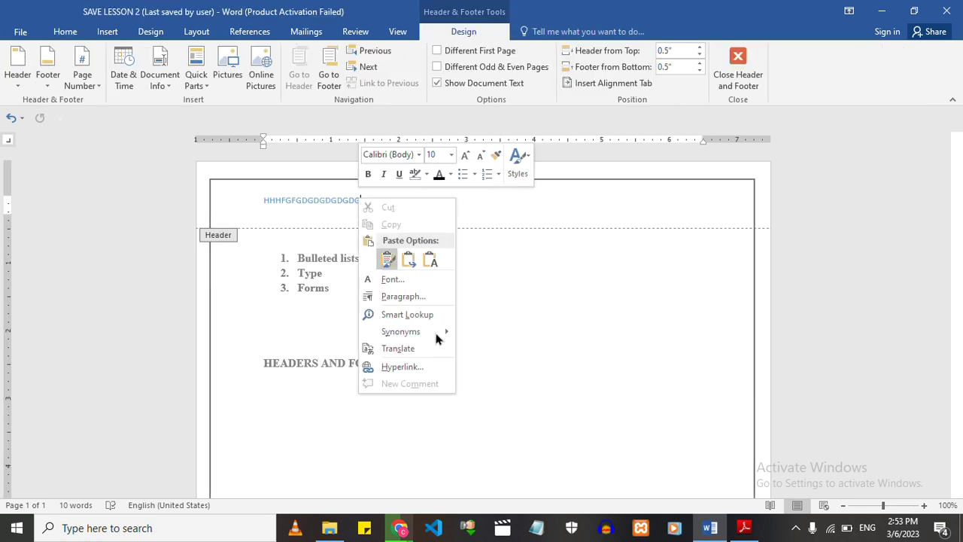
click(540, 365)
double_click(541, 364)
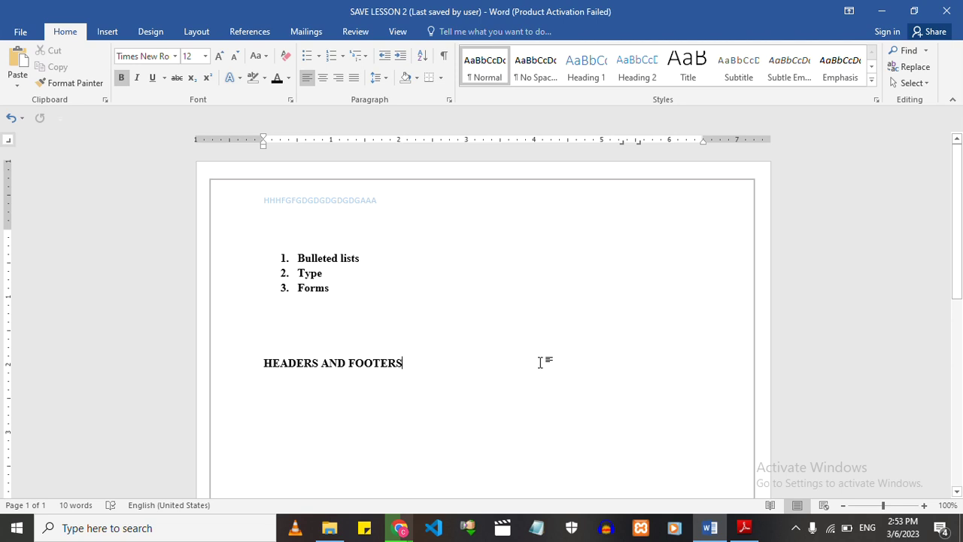
Reopen the header for editing and delete its title text together with the page border.
right_click(370, 204)
click(384, 211)
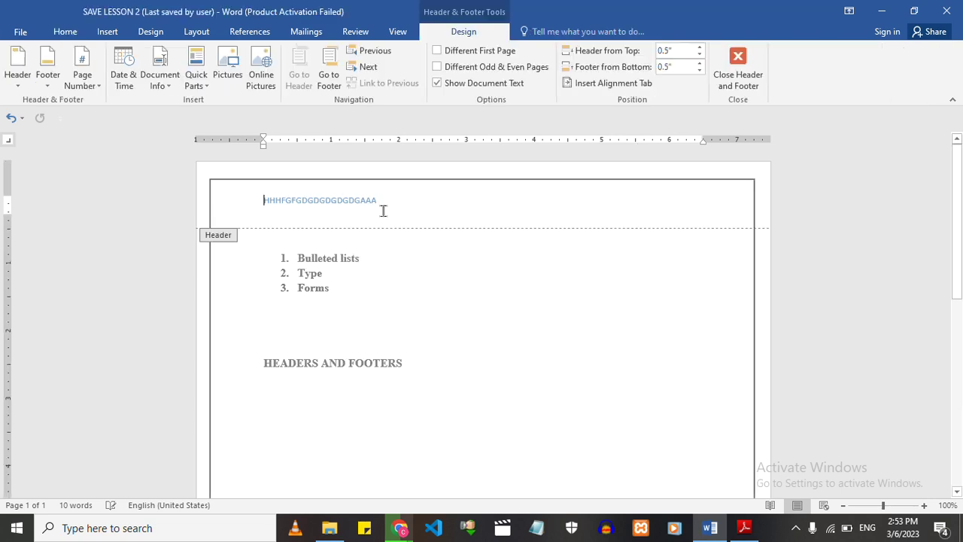
right_click(368, 201)
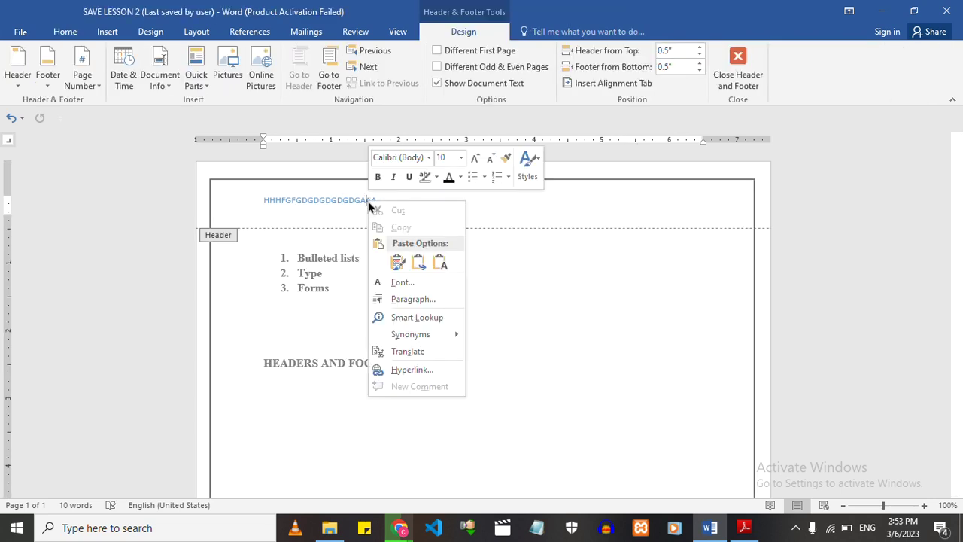
key(Escape)
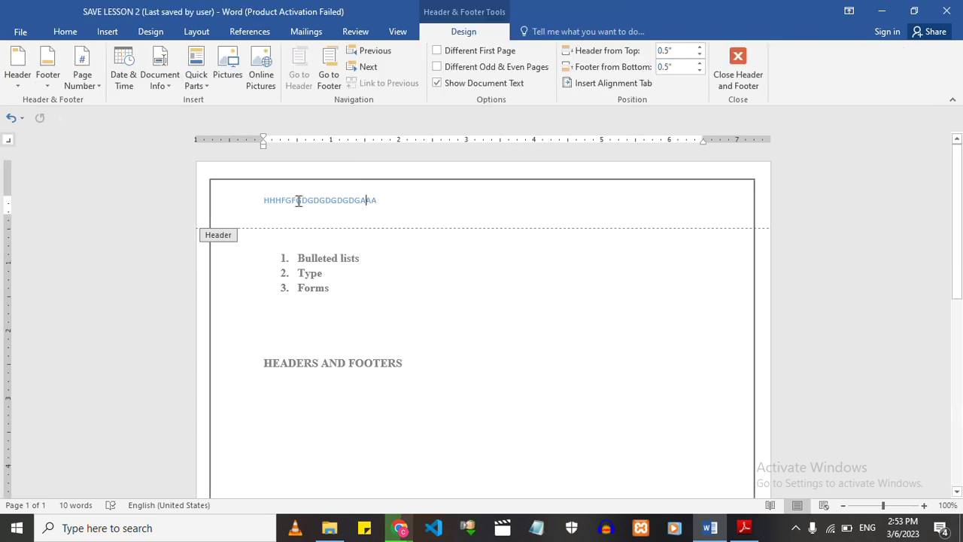
drag(386, 200, 204, 199)
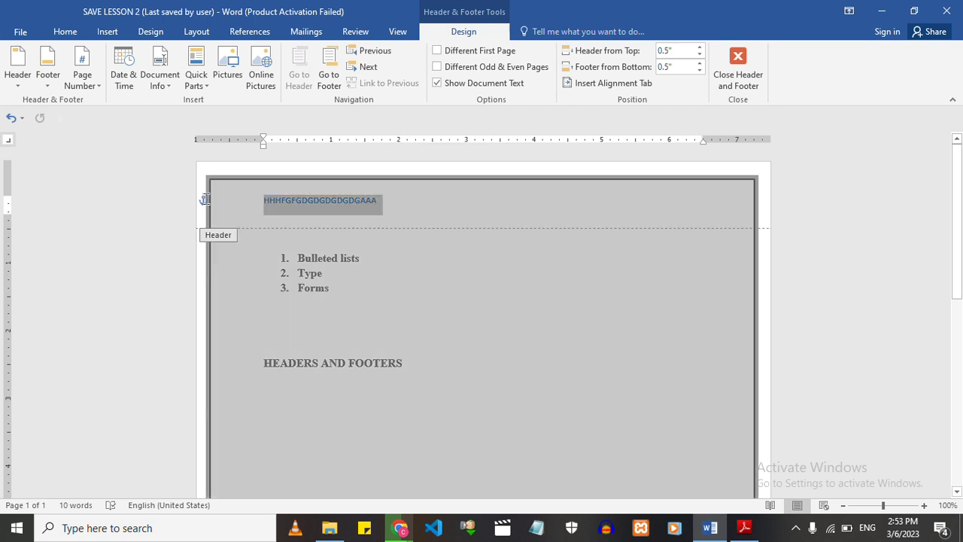
key(Delete)
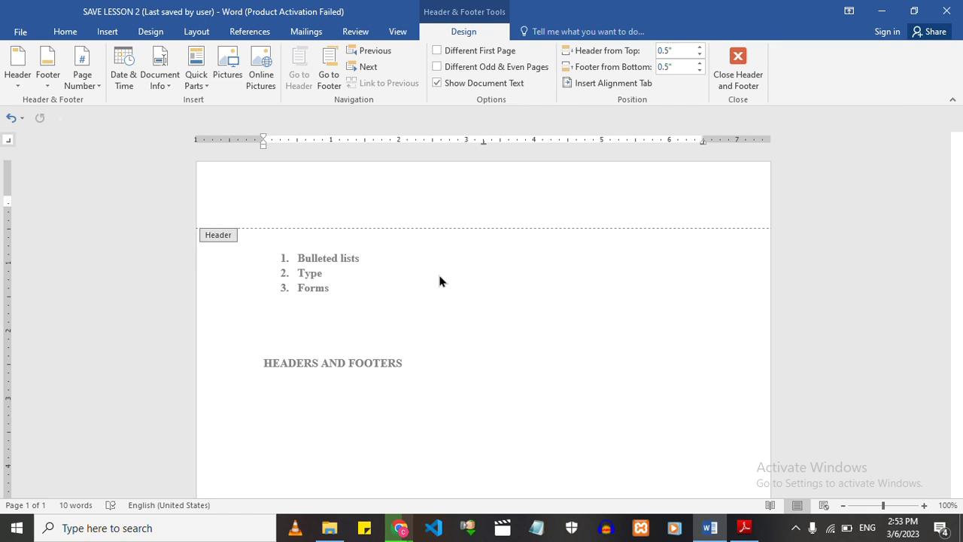
Enter "ERERERERER" as plain header text and return to the document body.
text(ERERERERER)
key(Escape)
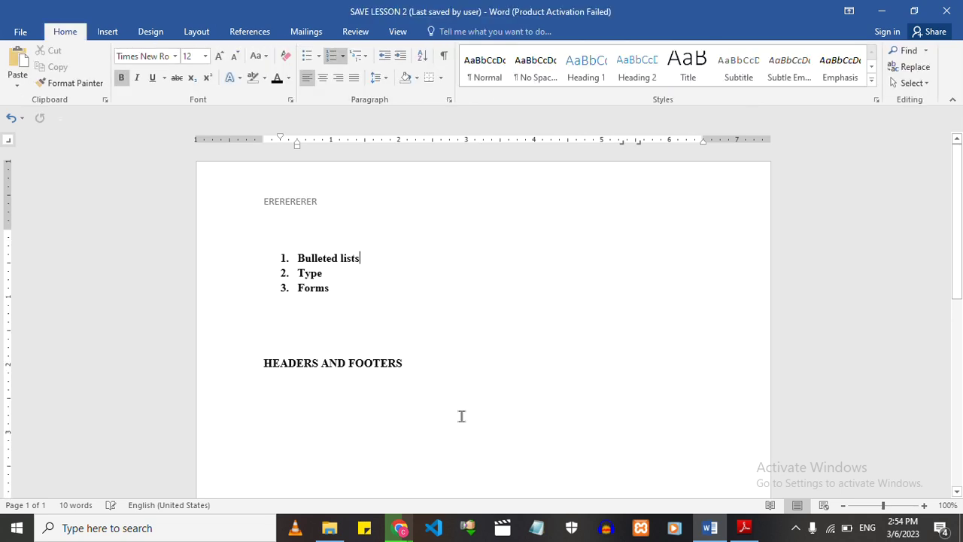
Reopen the header and replace its existing text with "CF".
double_click(307, 203)
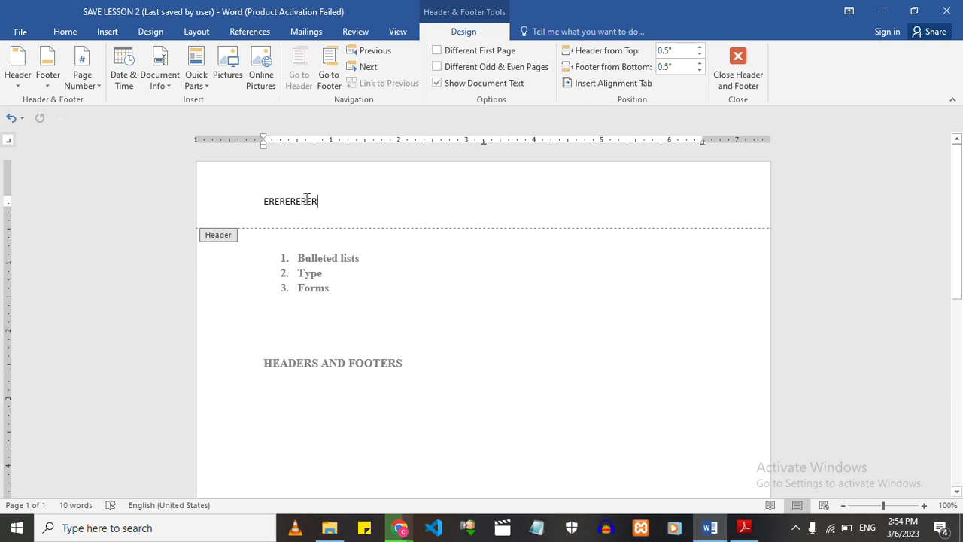
key(BackSpace)
key(BackSpace)
key(BackSpace)
key(BackSpace)
key(BackSpace)
key(BackSpace)
key(BackSpace)
key(BackSpace)
key(BackSpace)
key(BackSpace)
key(BackSpace)
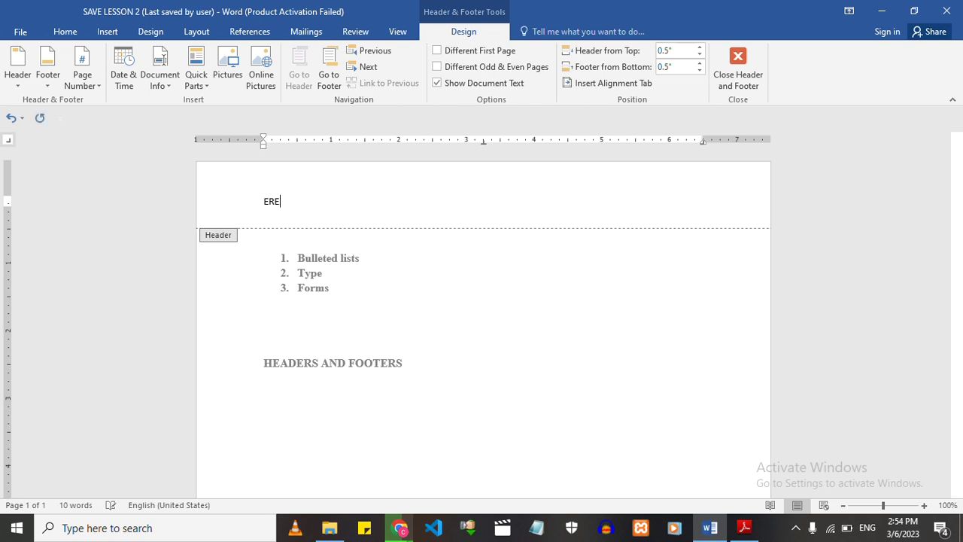
text(CF)
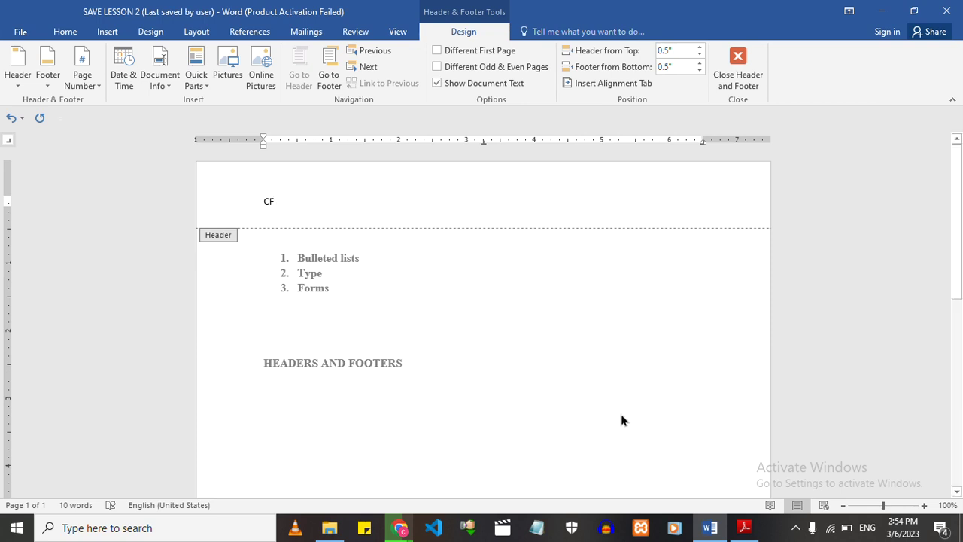
click(797, 528)
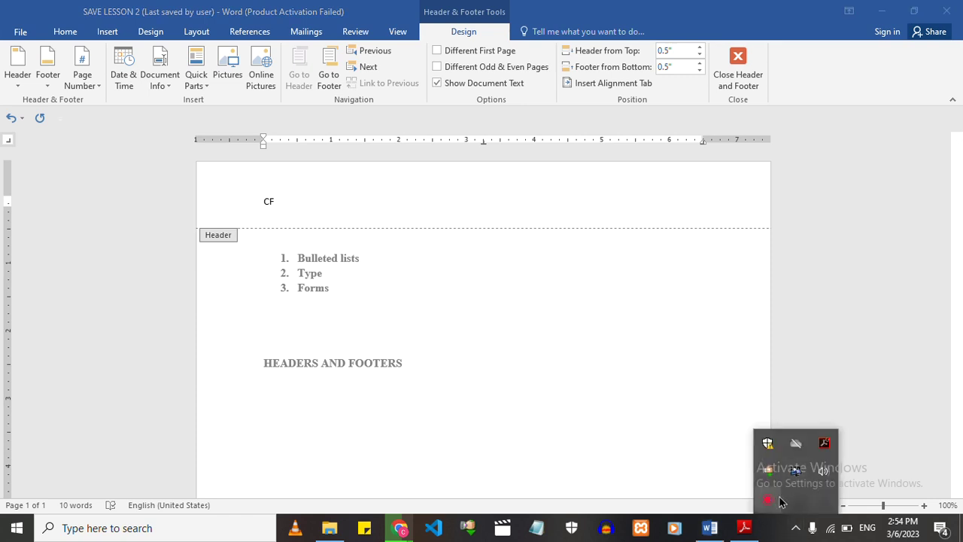